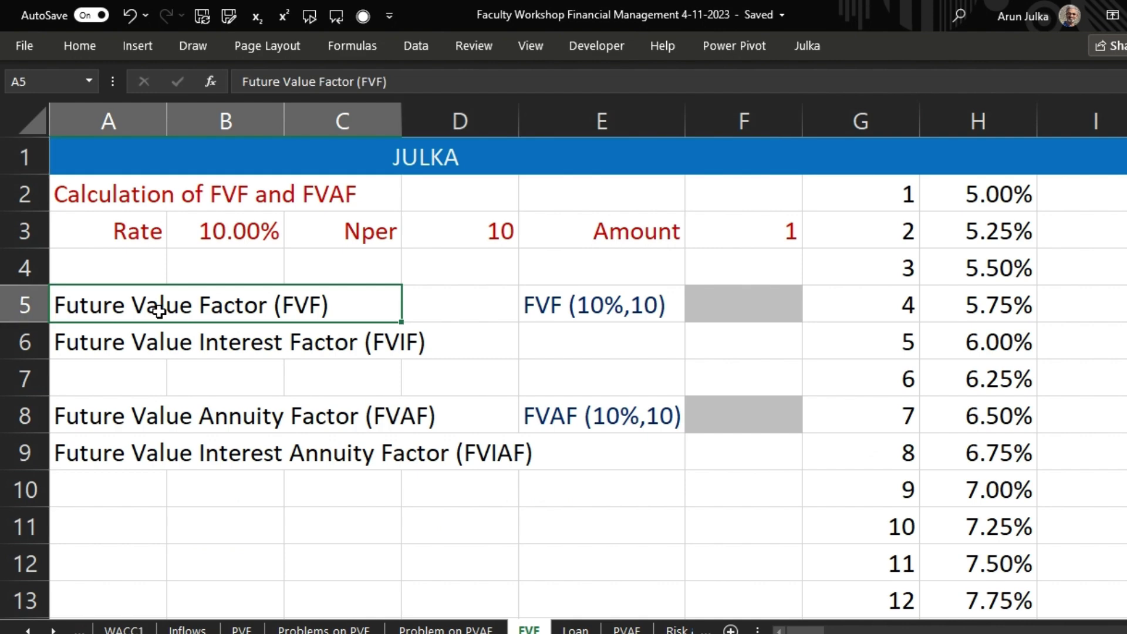
Enter =FV(B3,D3,,-F3,) in F5 so FVF (10%,10) shows 2.594
left_click(160, 347)
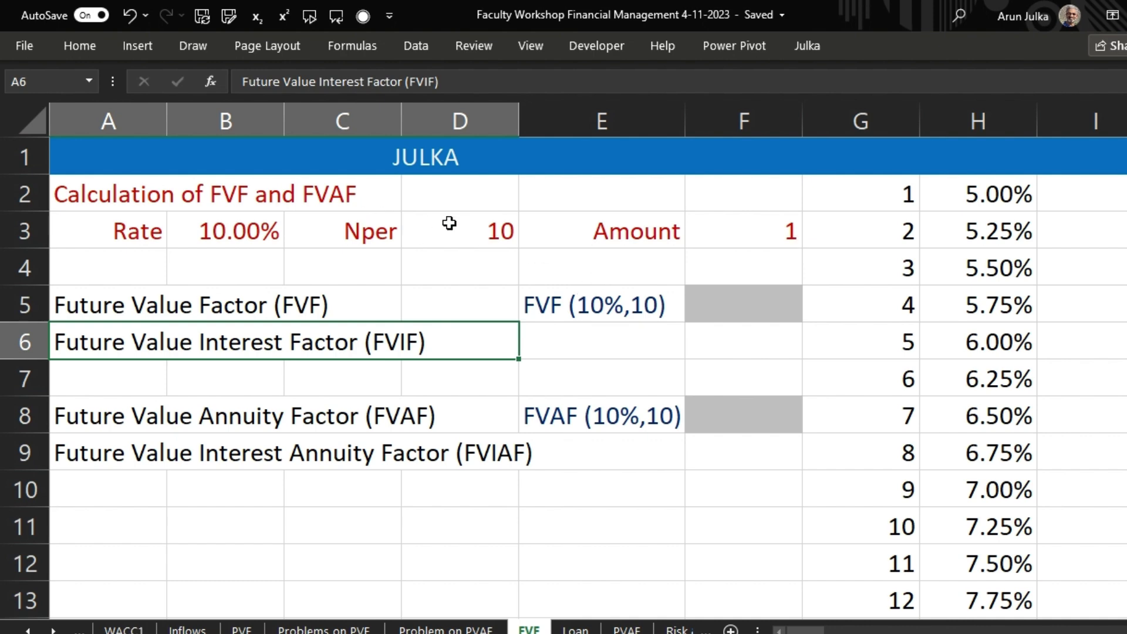
left_click(726, 309)
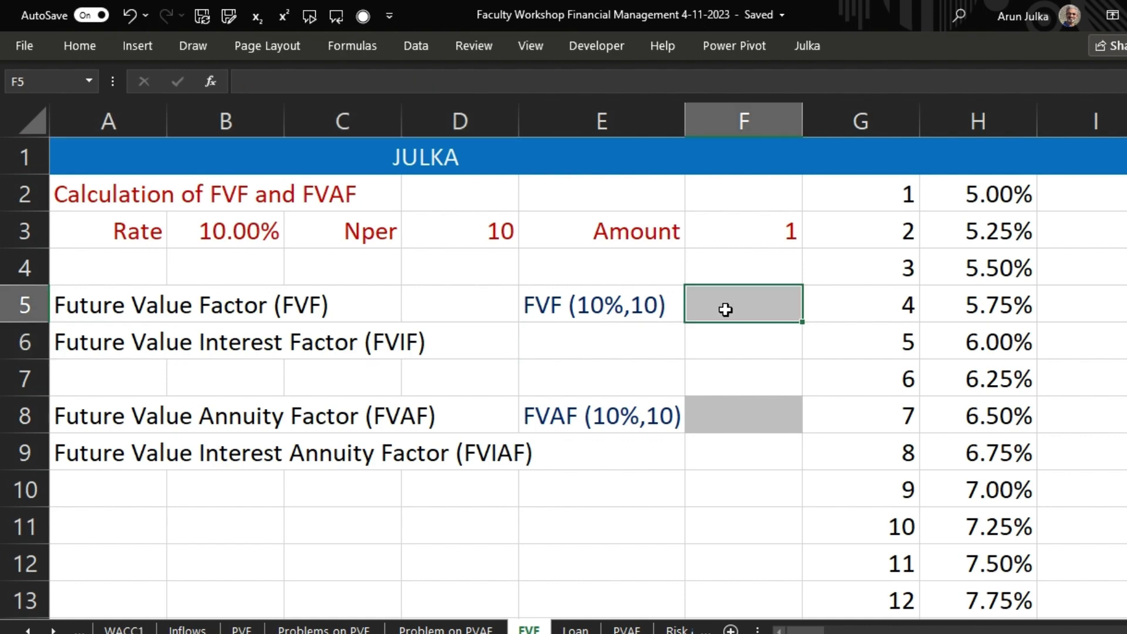
type("=FV")
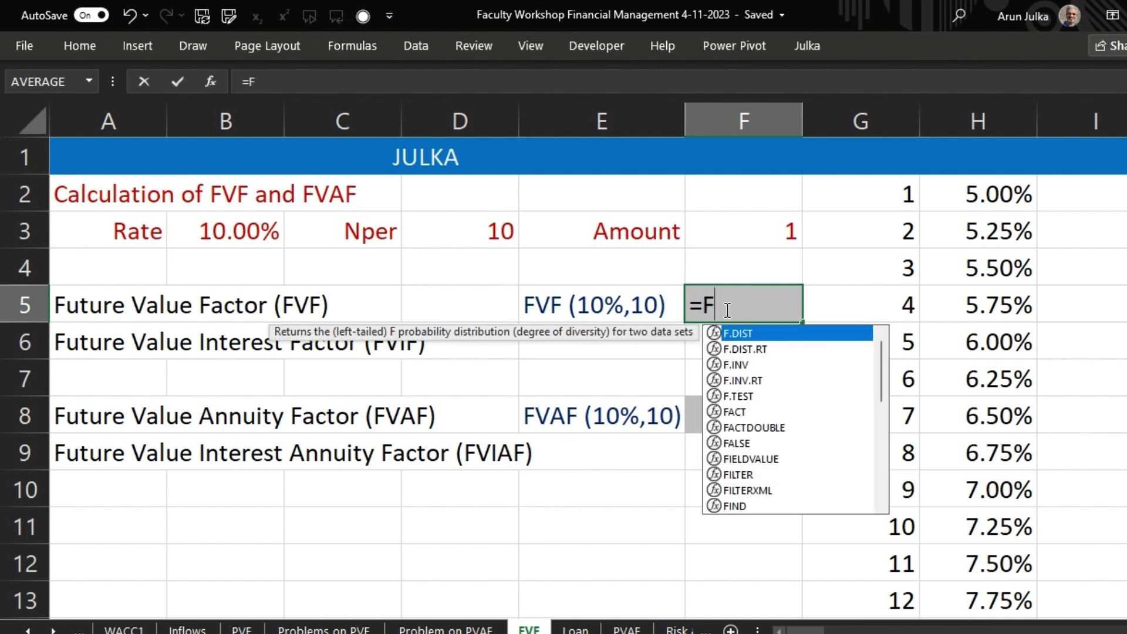
double_click(763, 332)
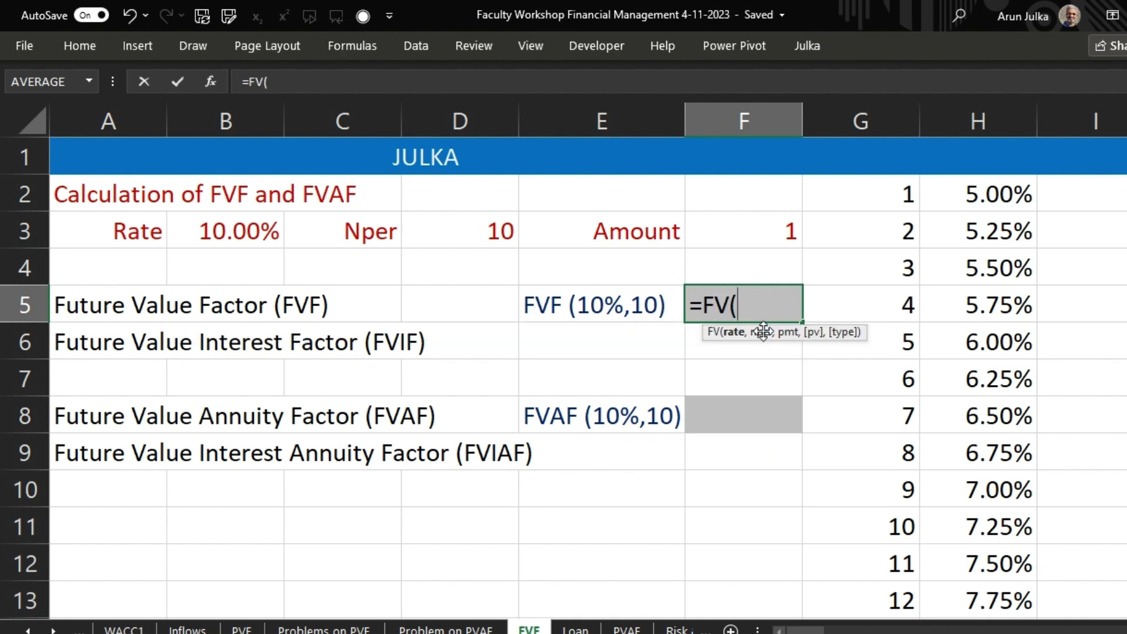
left_click(270, 233)
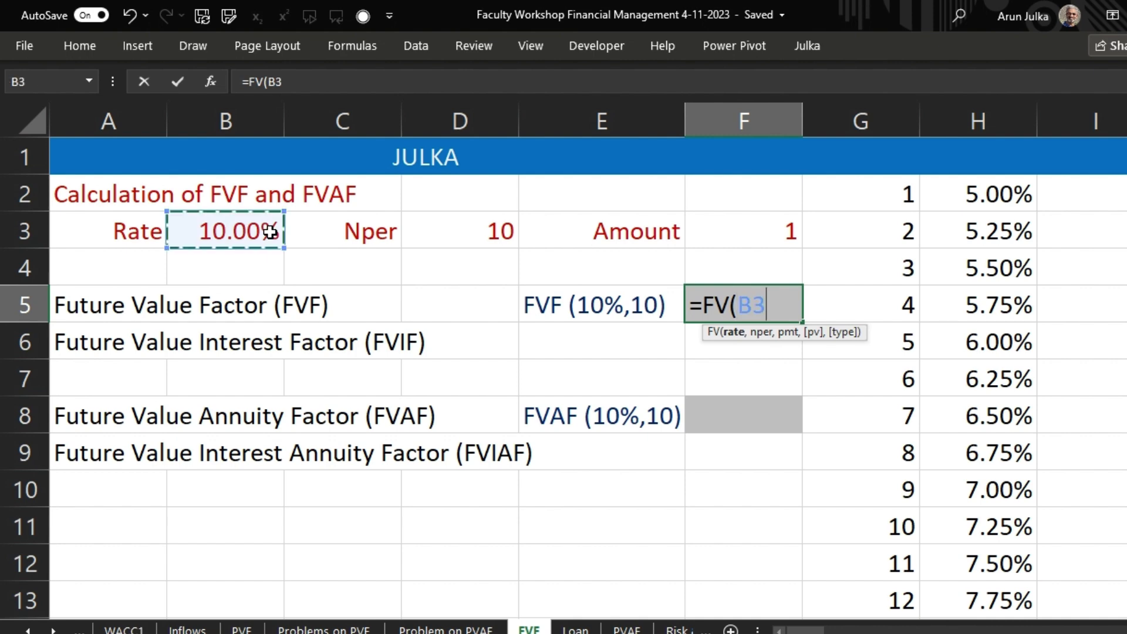
type(",")
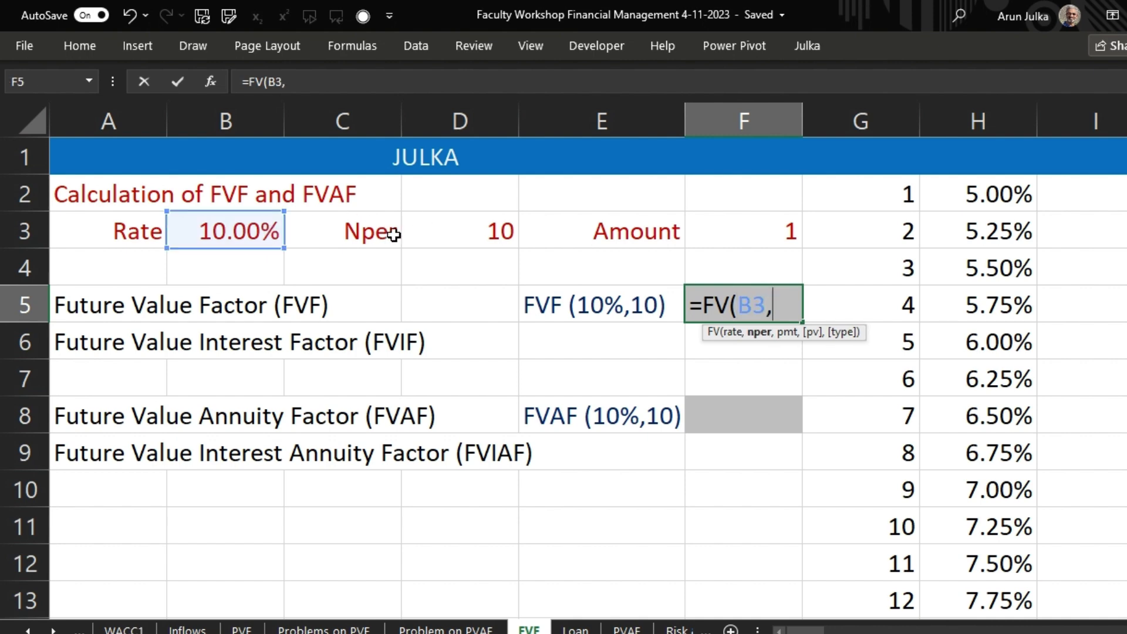
left_click(468, 232)
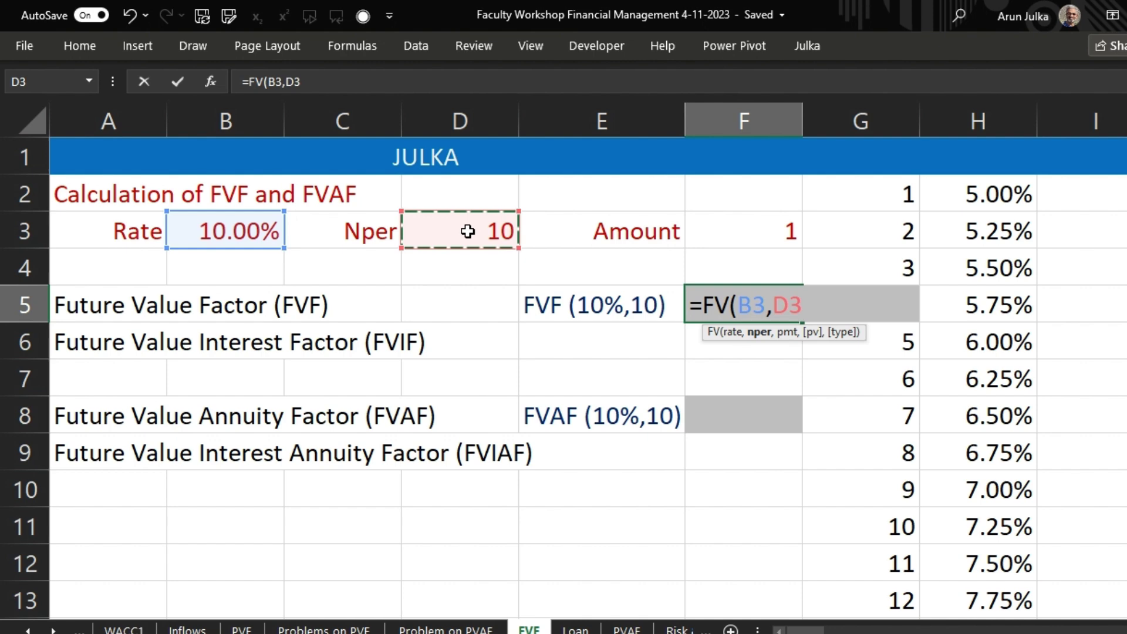
type(",,")
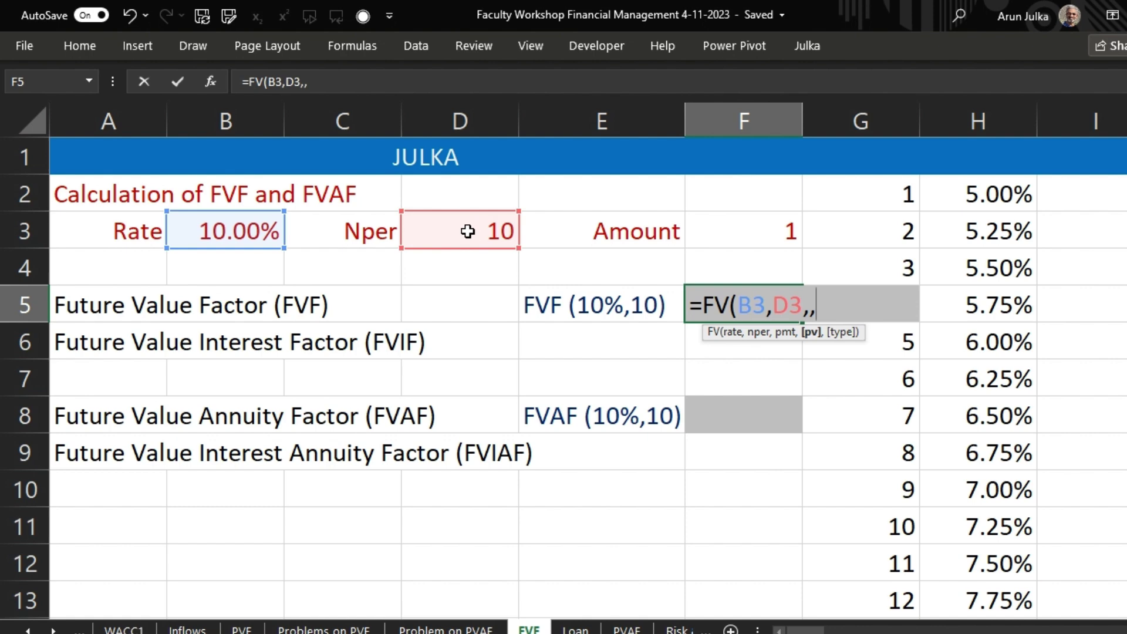
type("-")
left_click(750, 235)
type(",")
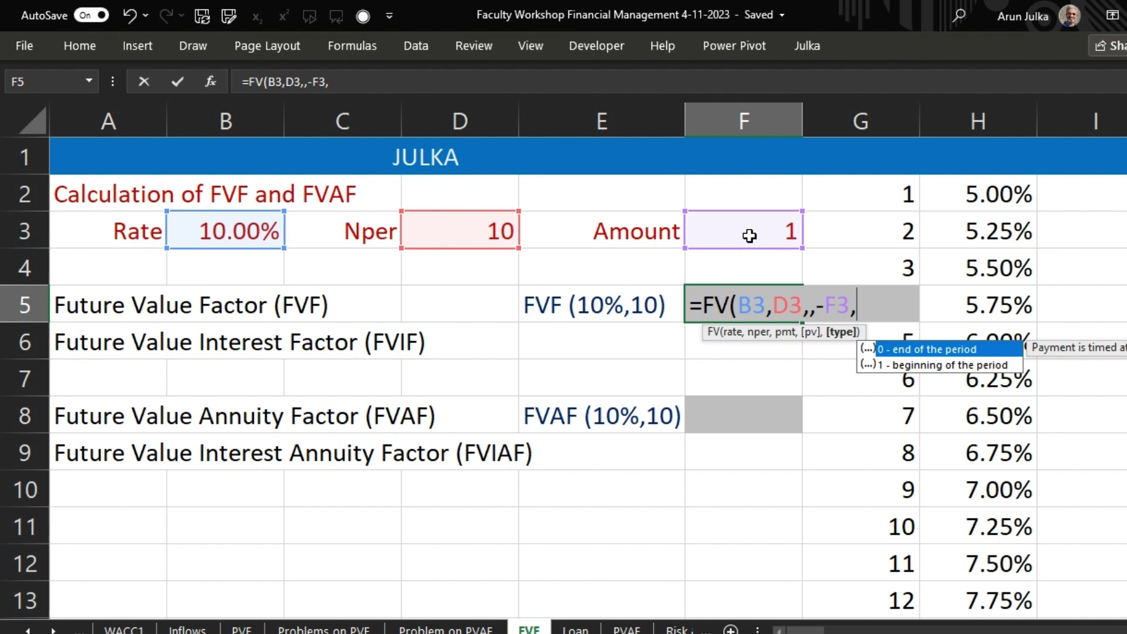
type(")")
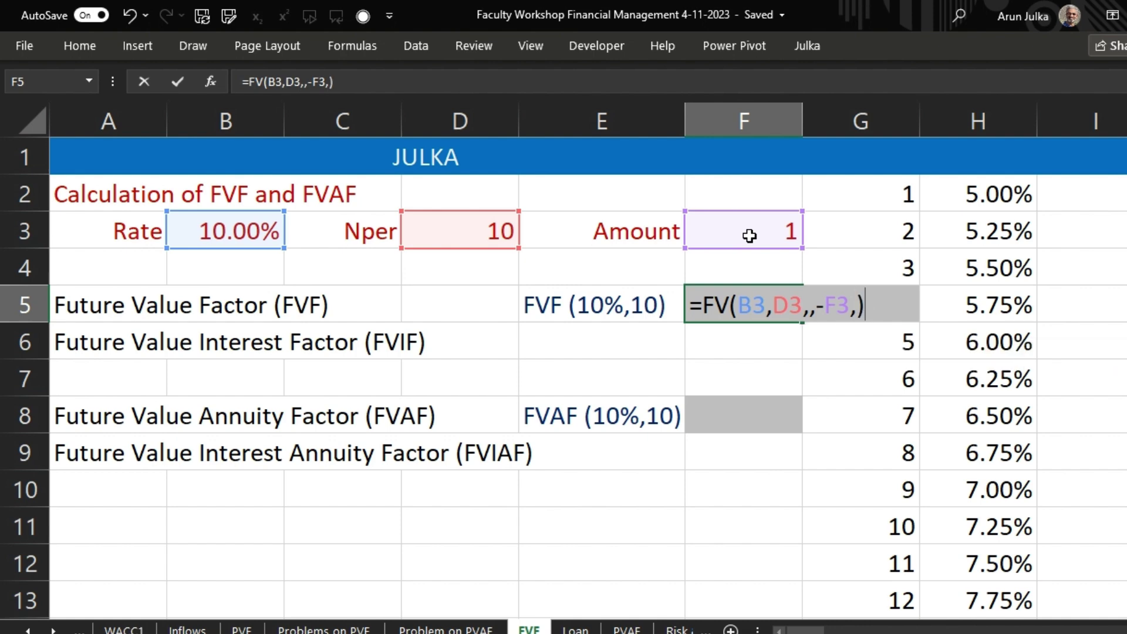
key("Return")
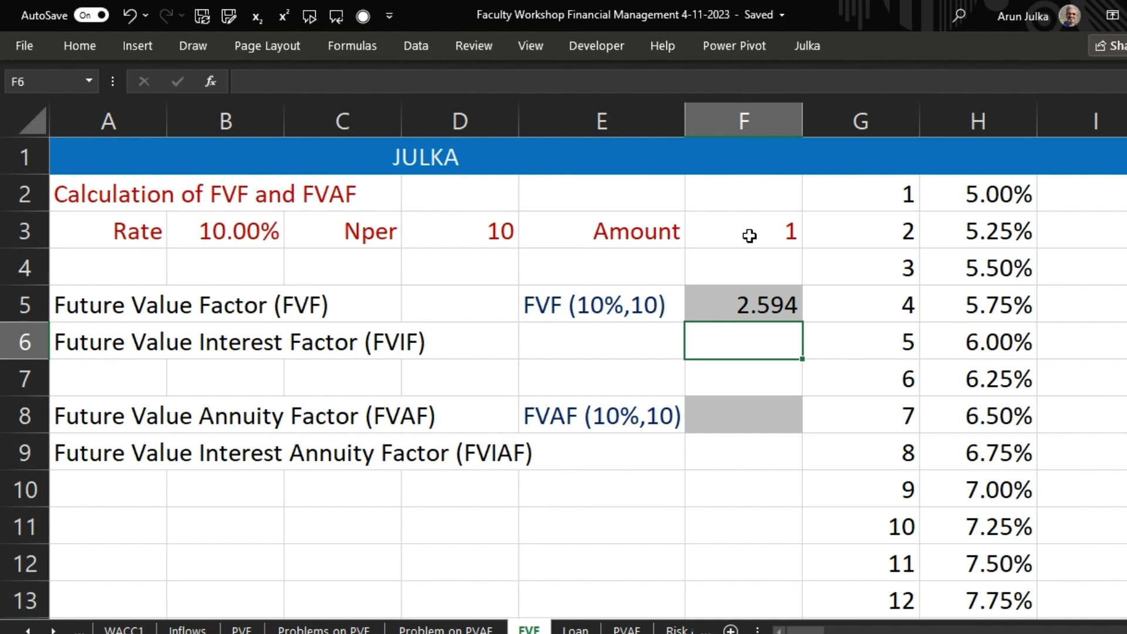
left_click(144, 409)
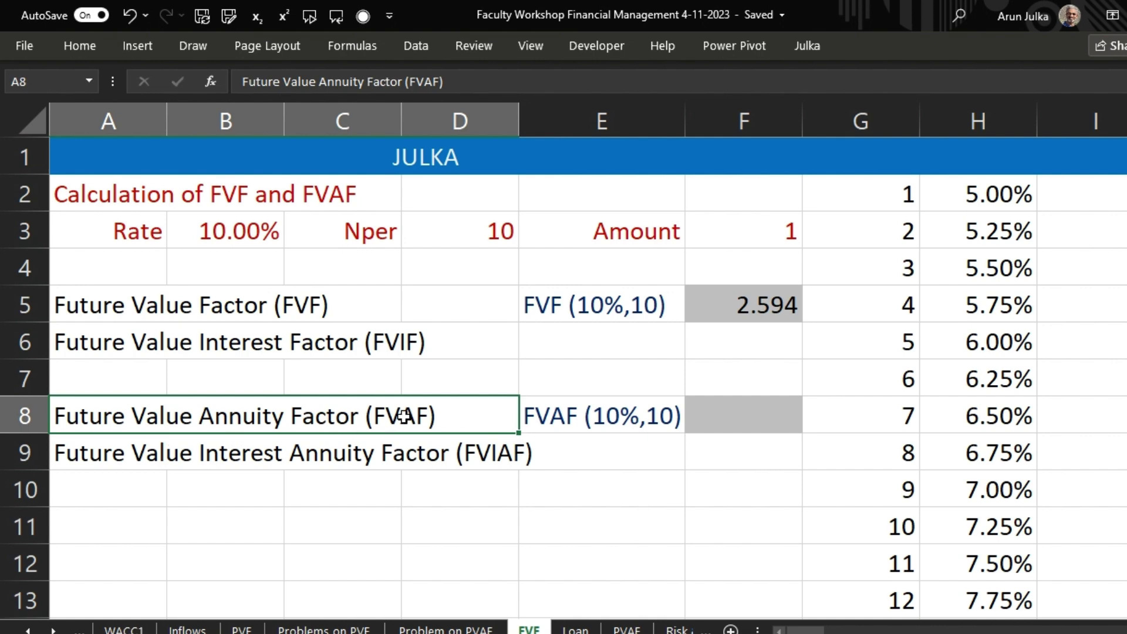
left_click(778, 239)
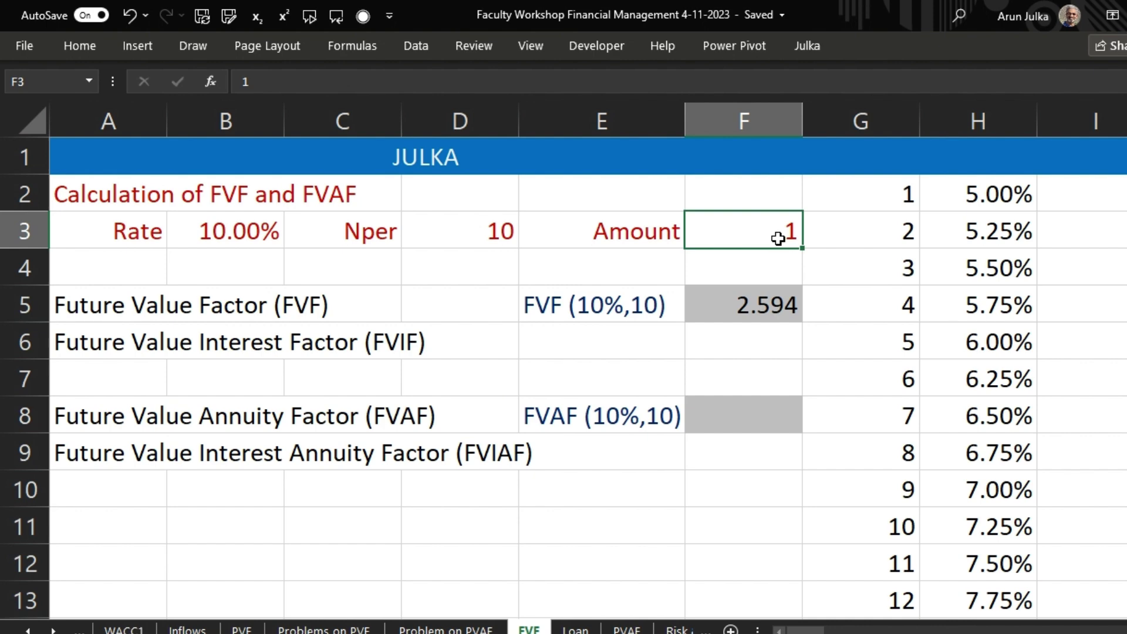
left_click(464, 241)
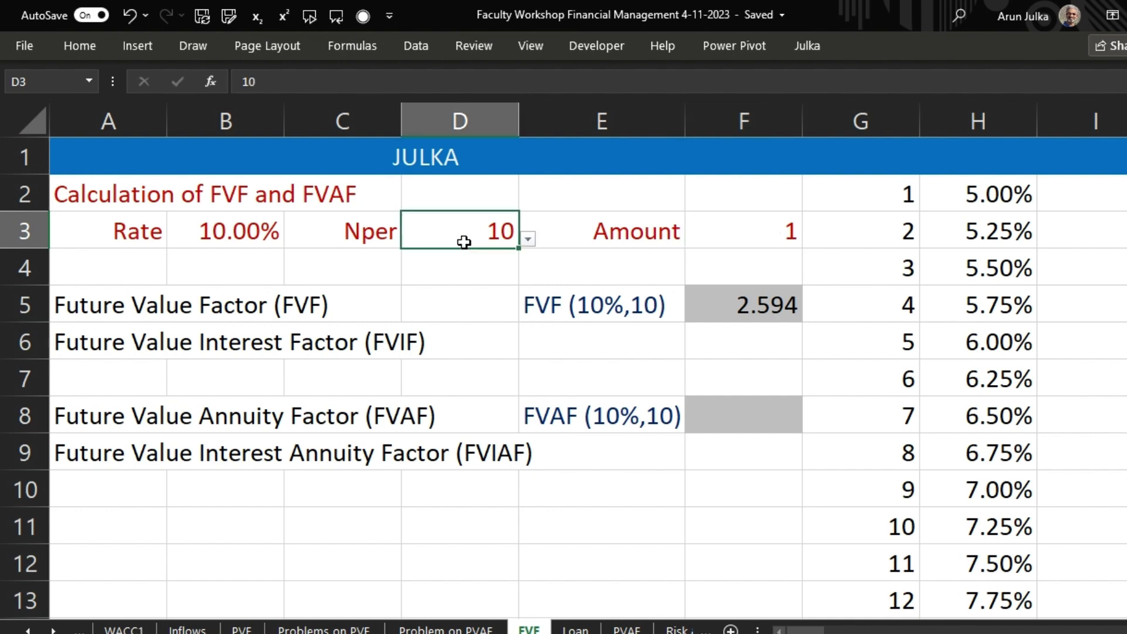
left_click(233, 232)
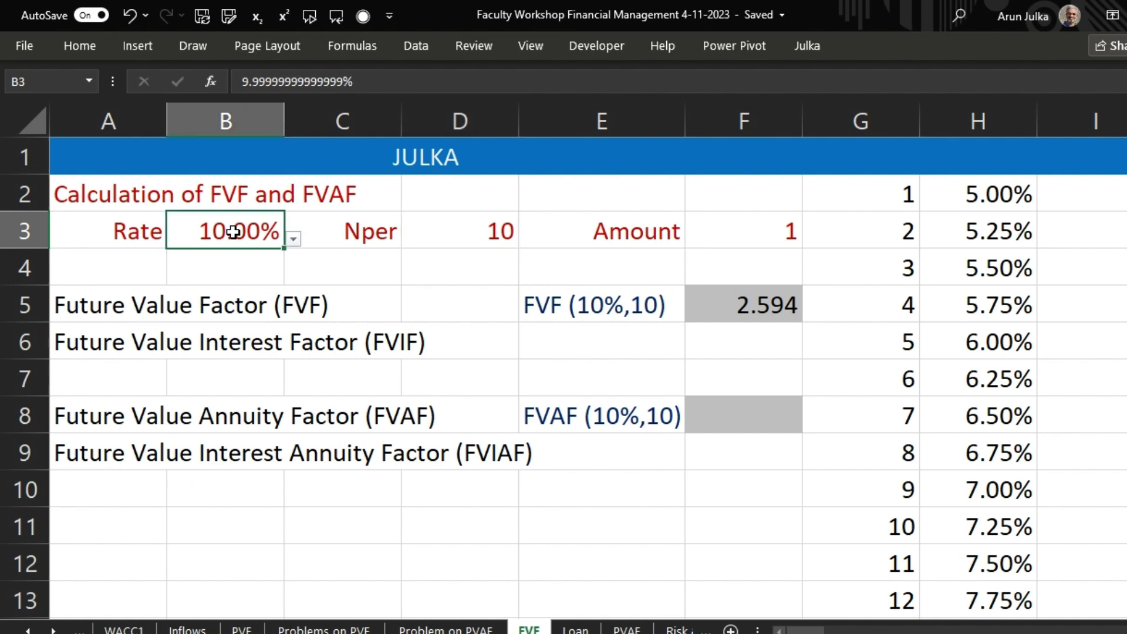
left_click(744, 419)
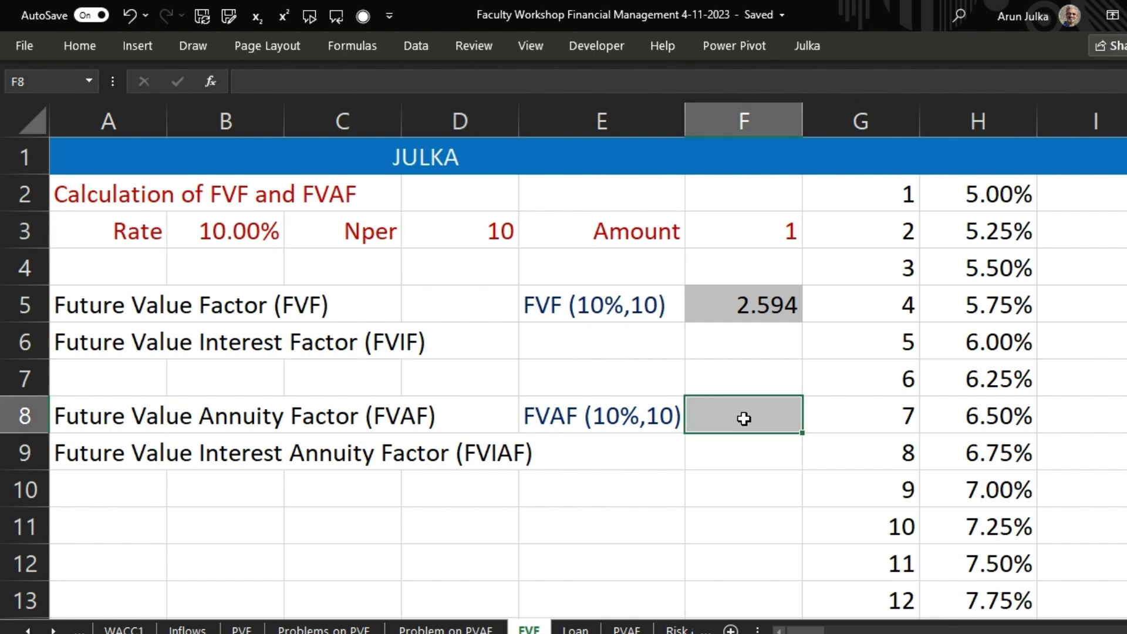
Enter =FV(B3,D3,-F3,,0) in F8 so FVAF (10%,10) shows 15.937
type("=FV")
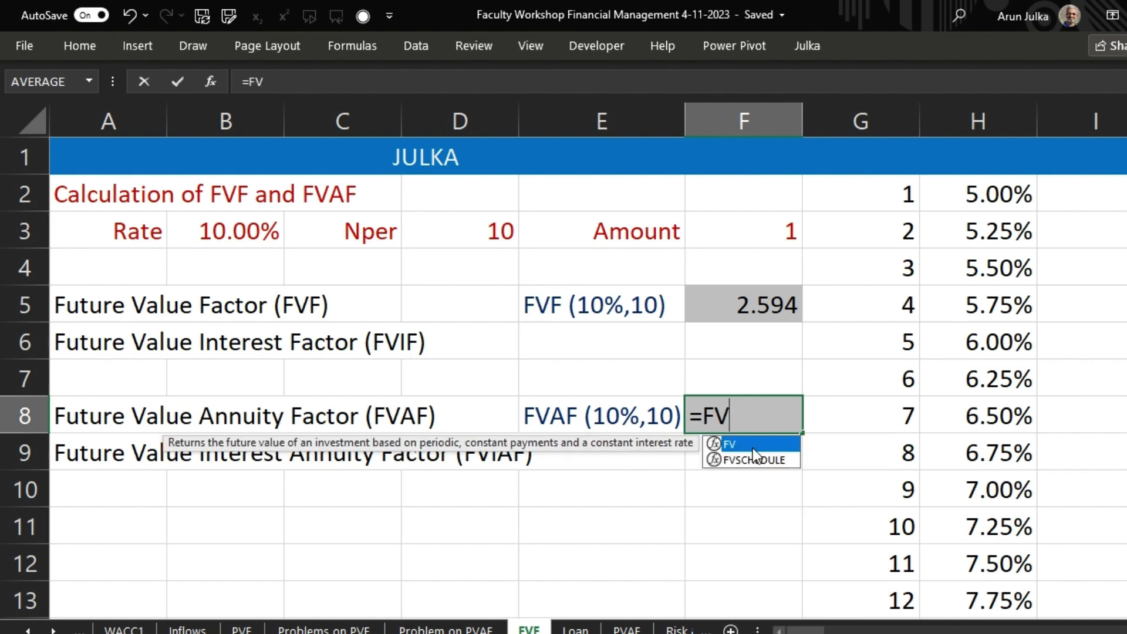
double_click(752, 445)
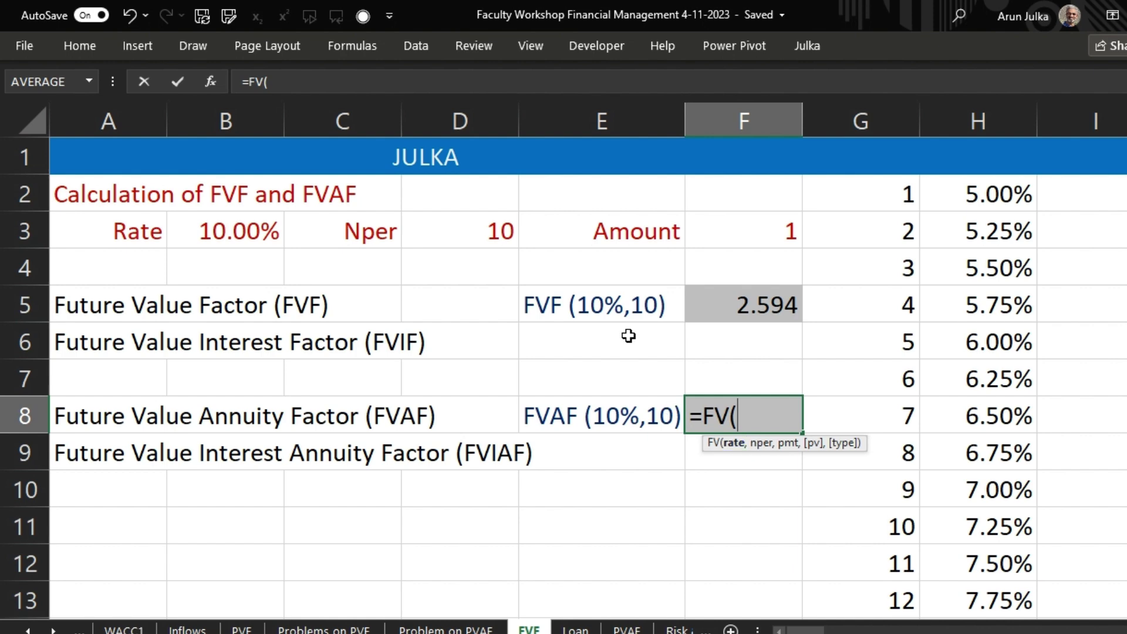
left_click(253, 233)
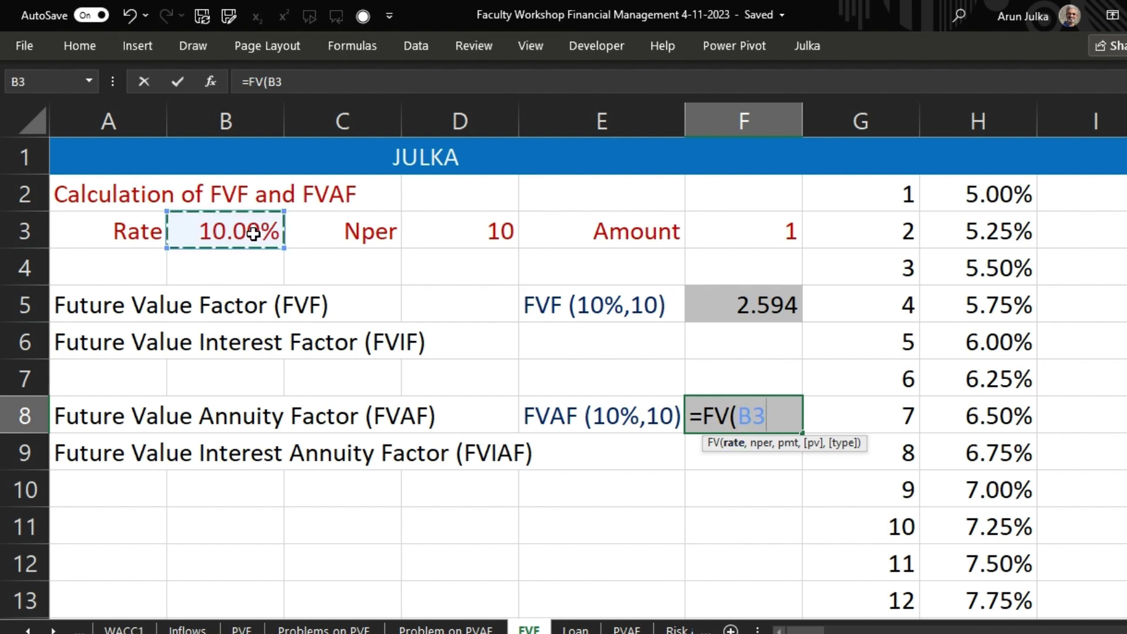
type(",")
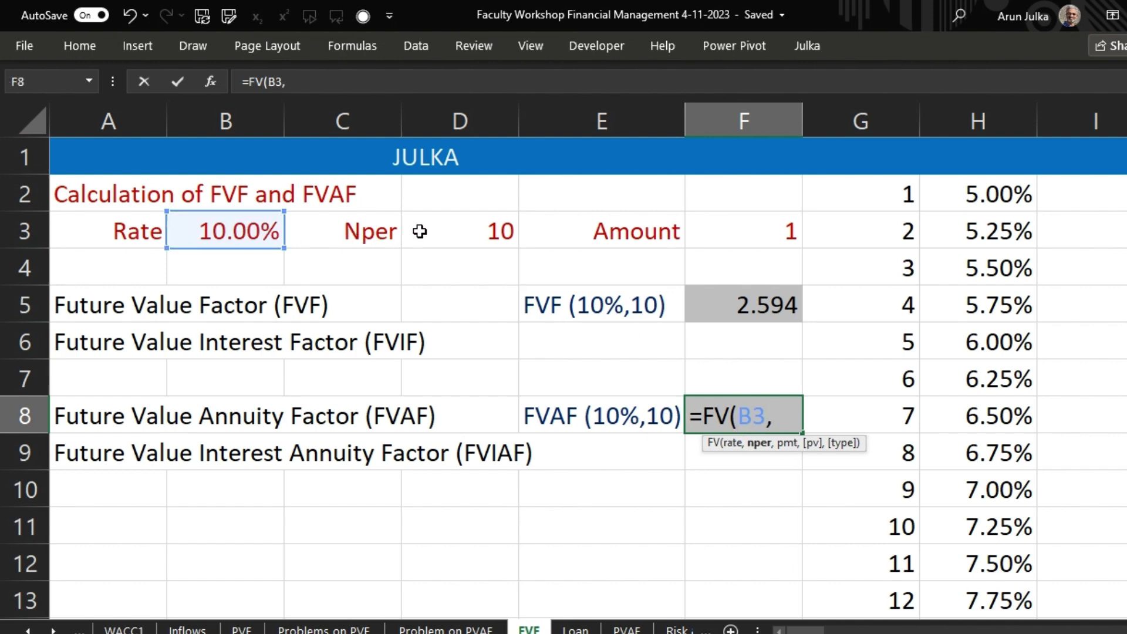
left_click(457, 226)
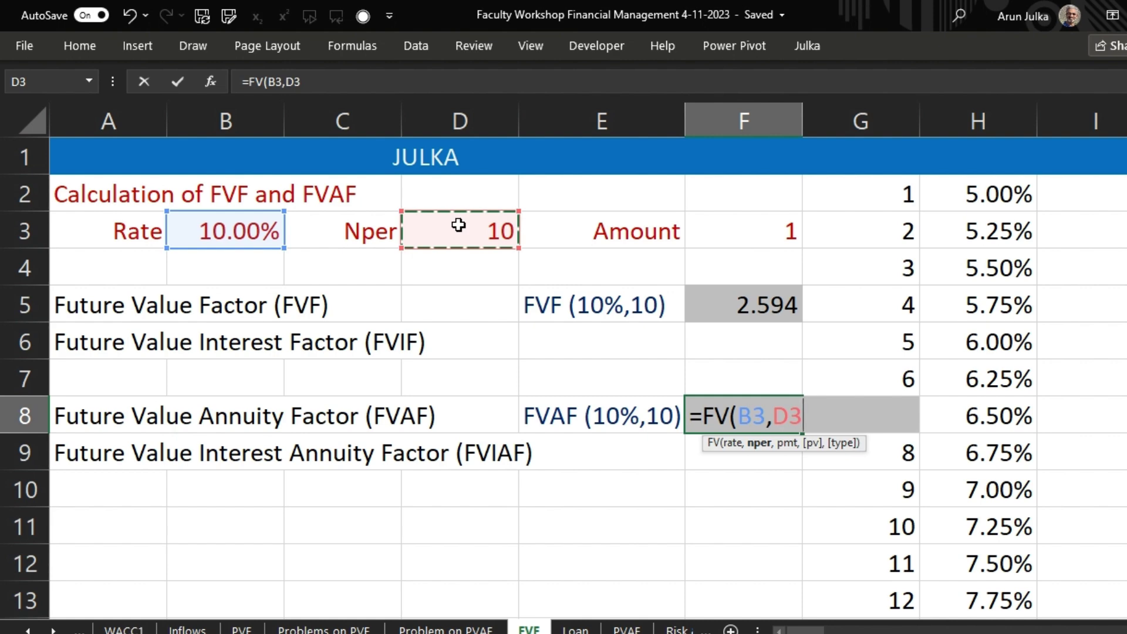
type(",-")
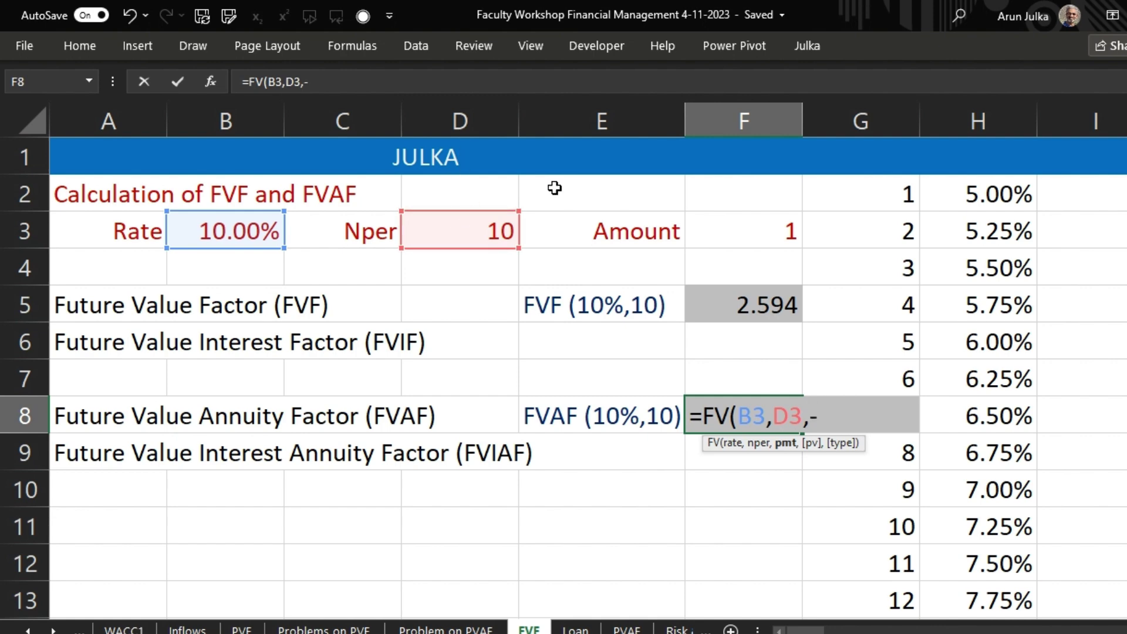
left_click(711, 227)
type(",,")
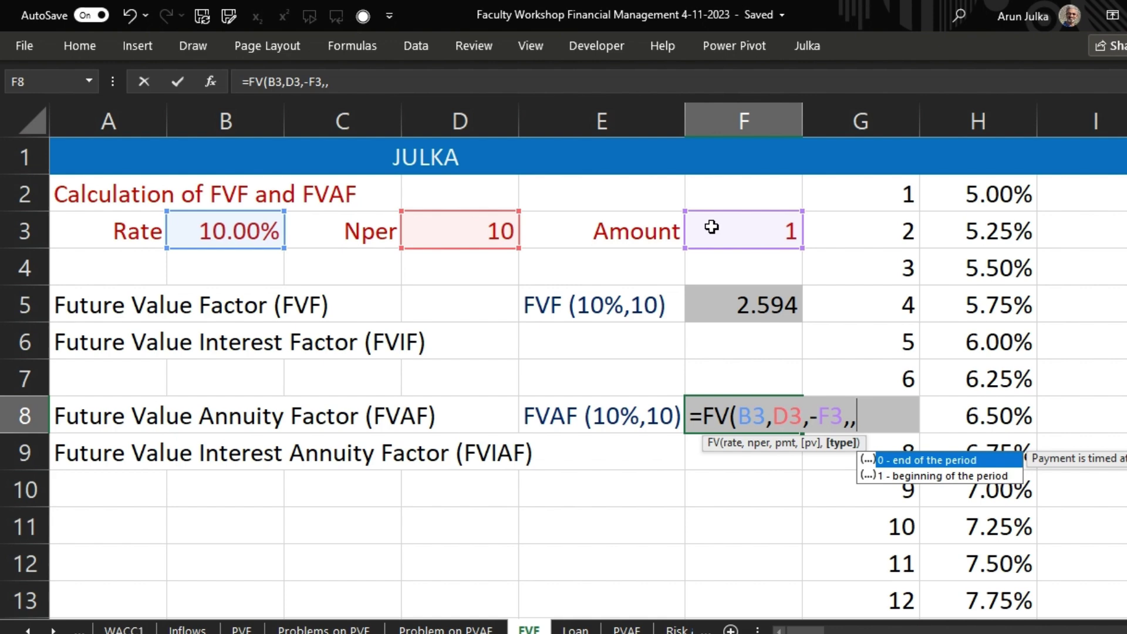
type("0)")
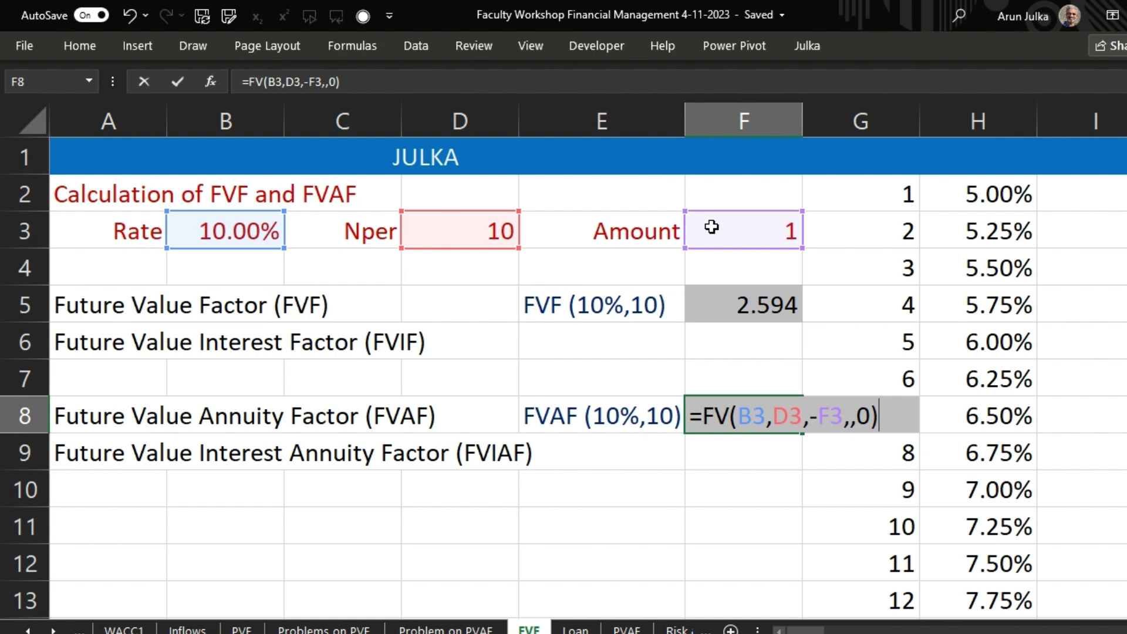
key("Return")
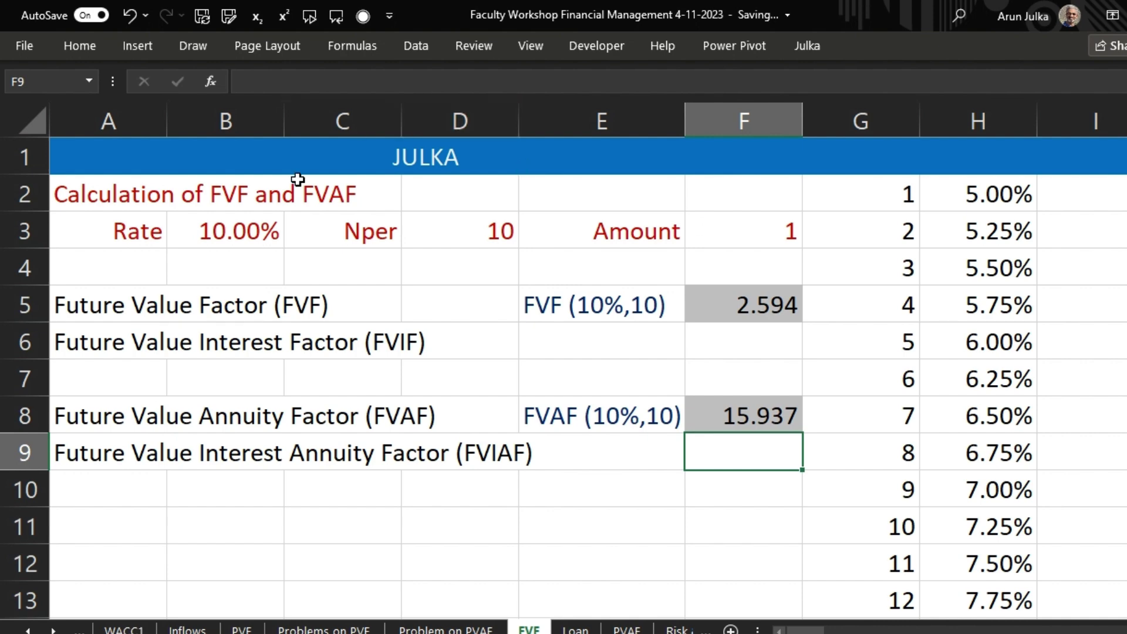
Set the Rate in B3 to 12.00% from its dropdown list
left_click(265, 229)
left_click(293, 239)
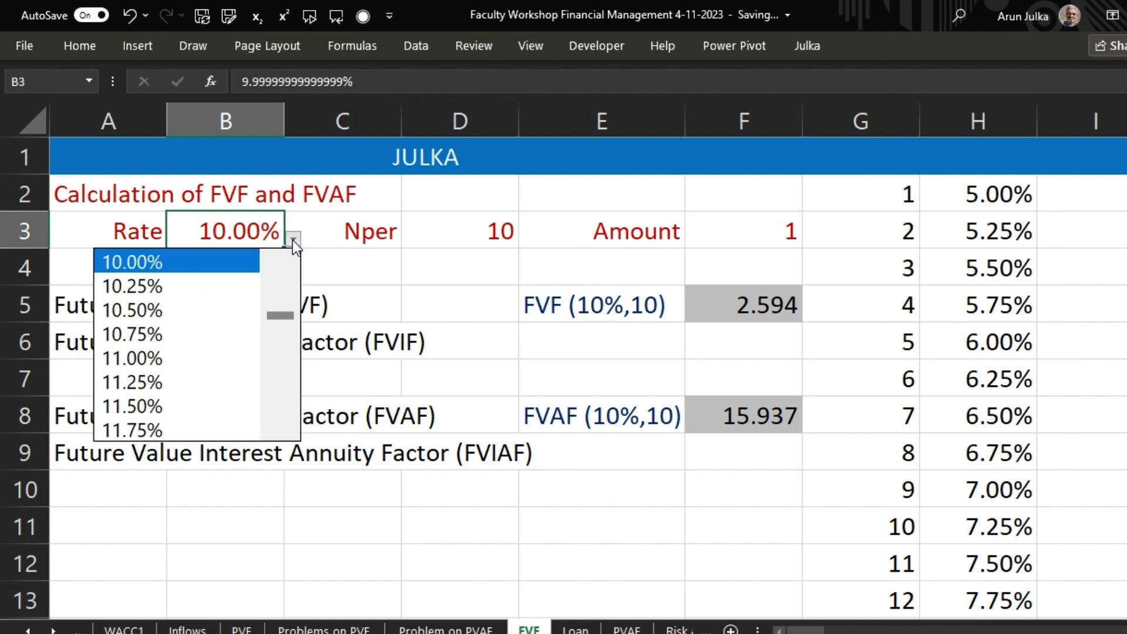
left_click(276, 325)
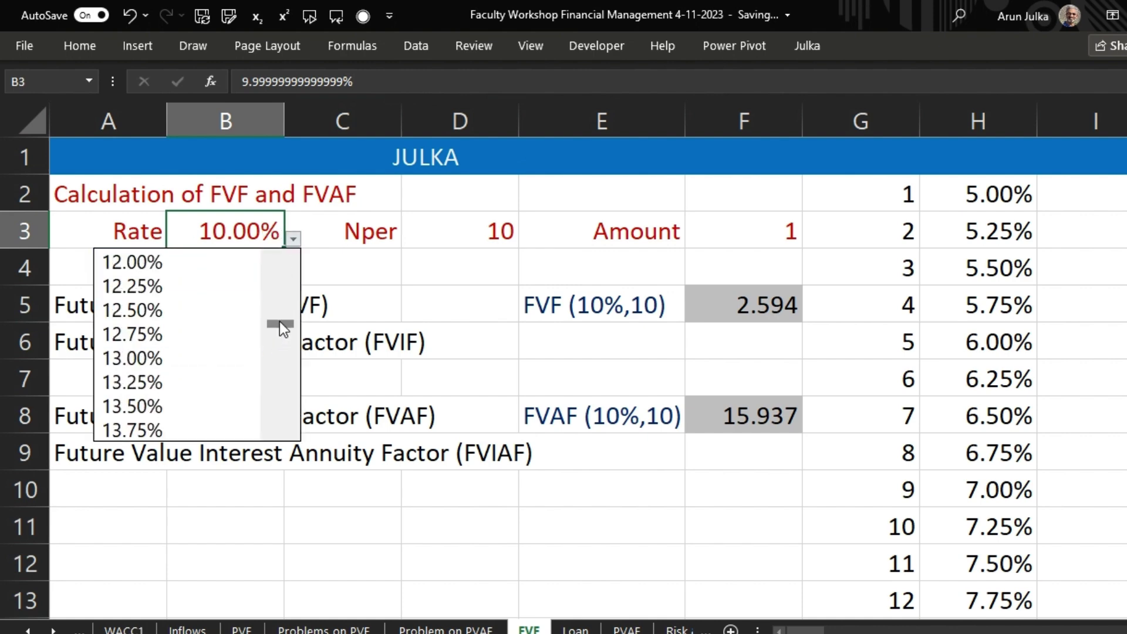
left_click(165, 262)
Set Nper in D3 to 5 from its dropdown list
left_click(496, 237)
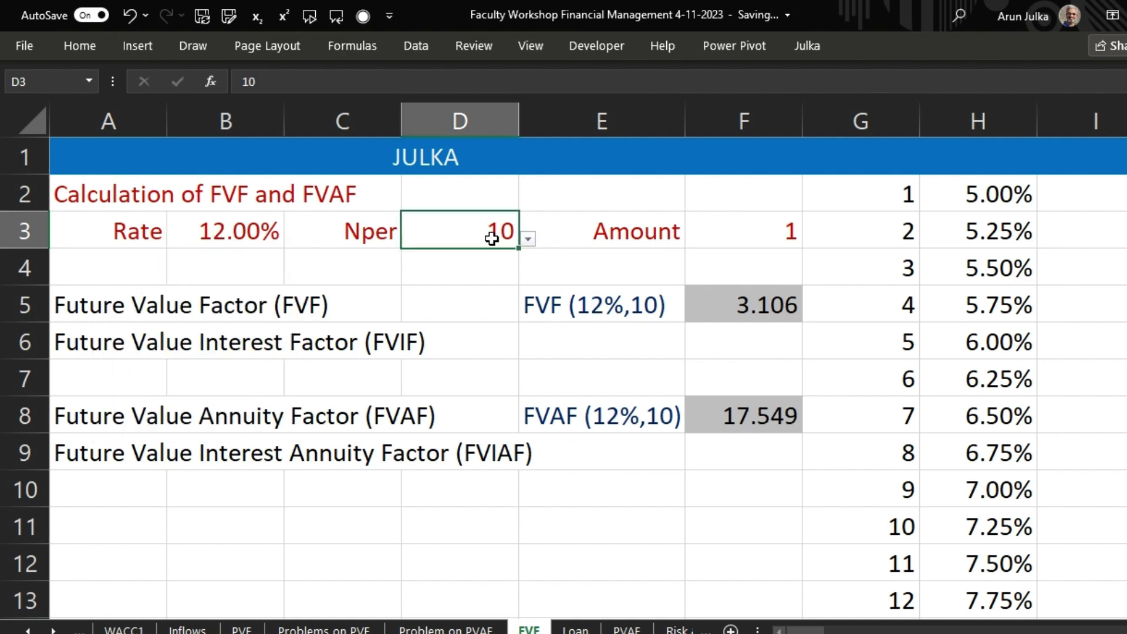
left_click(529, 239)
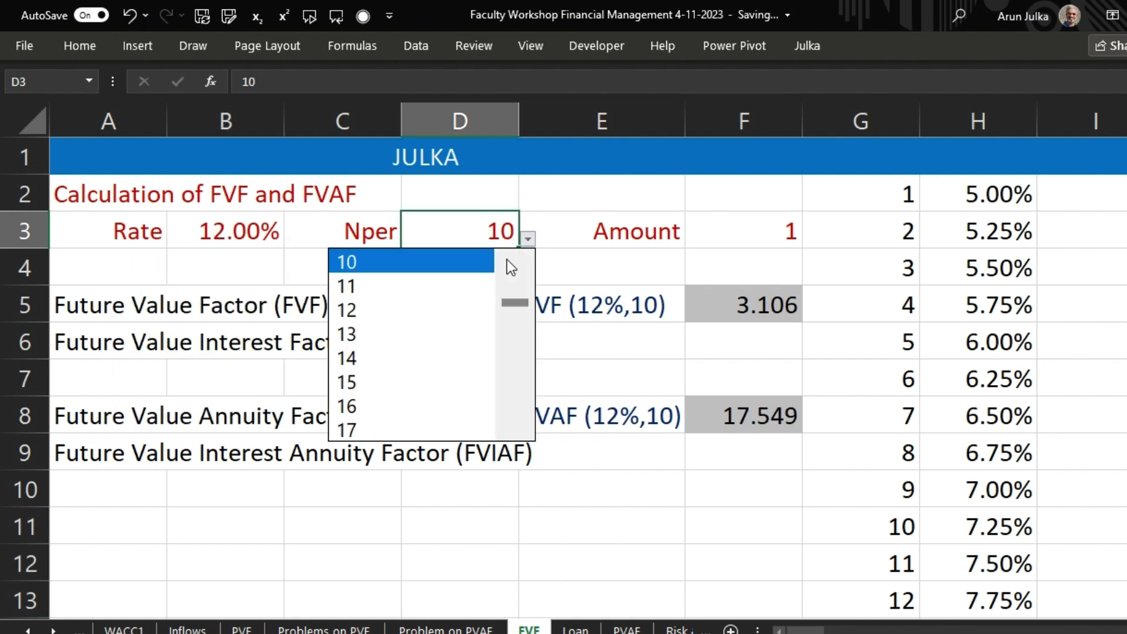
left_click_drag(518, 300, 517, 290)
left_click(392, 358)
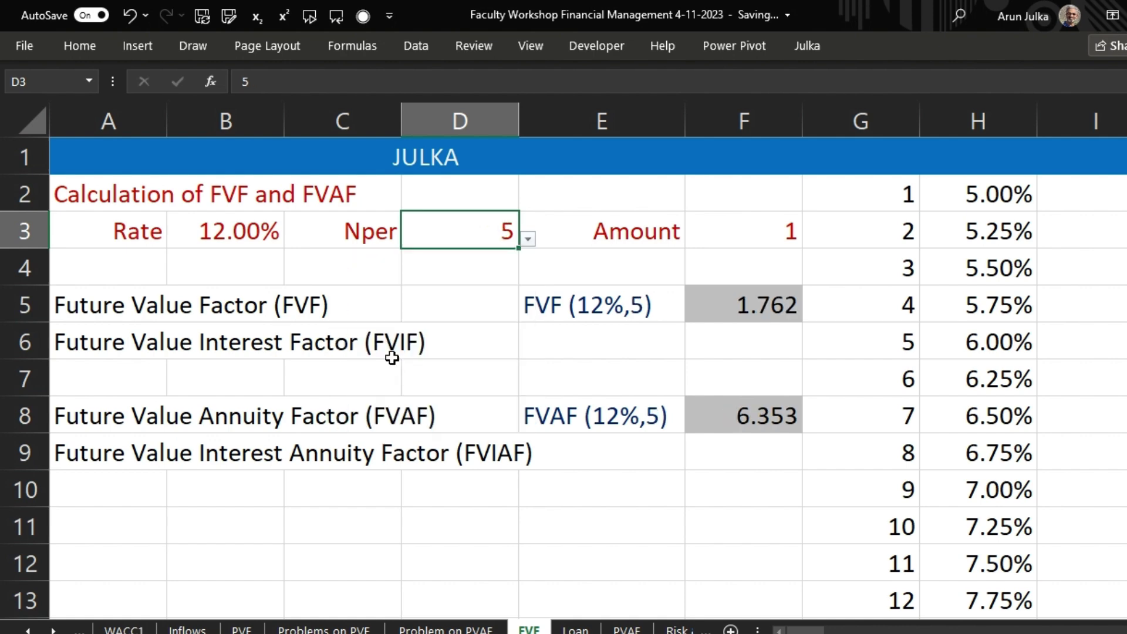
Check the amount in F3, the rate in B3 and the recalculated FVF formula in F5
left_click(715, 231)
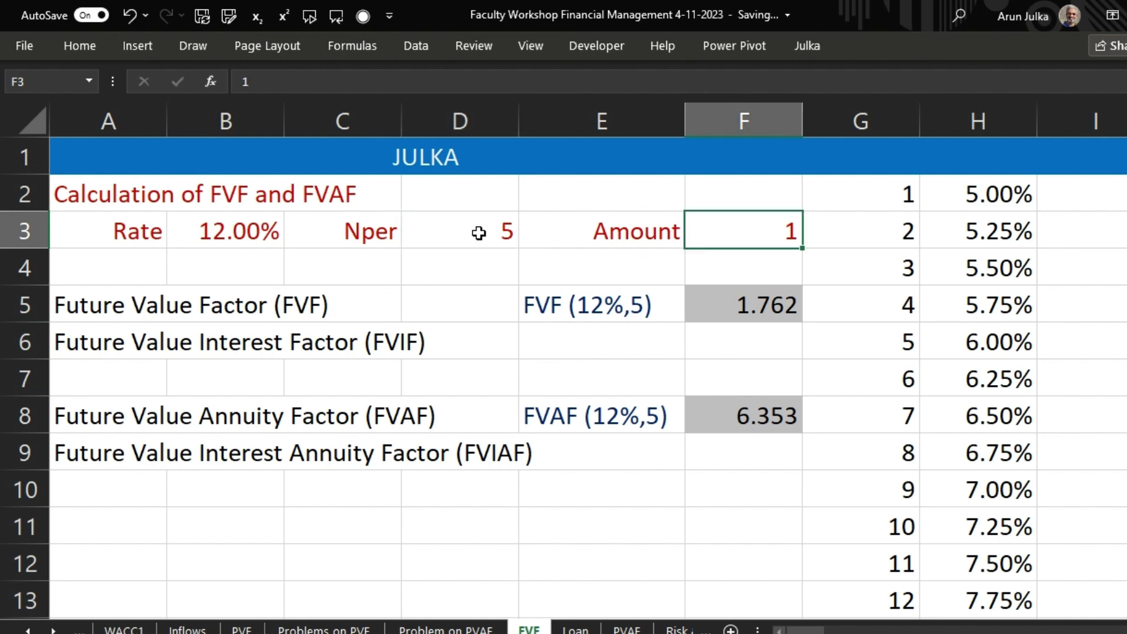
left_click(267, 233)
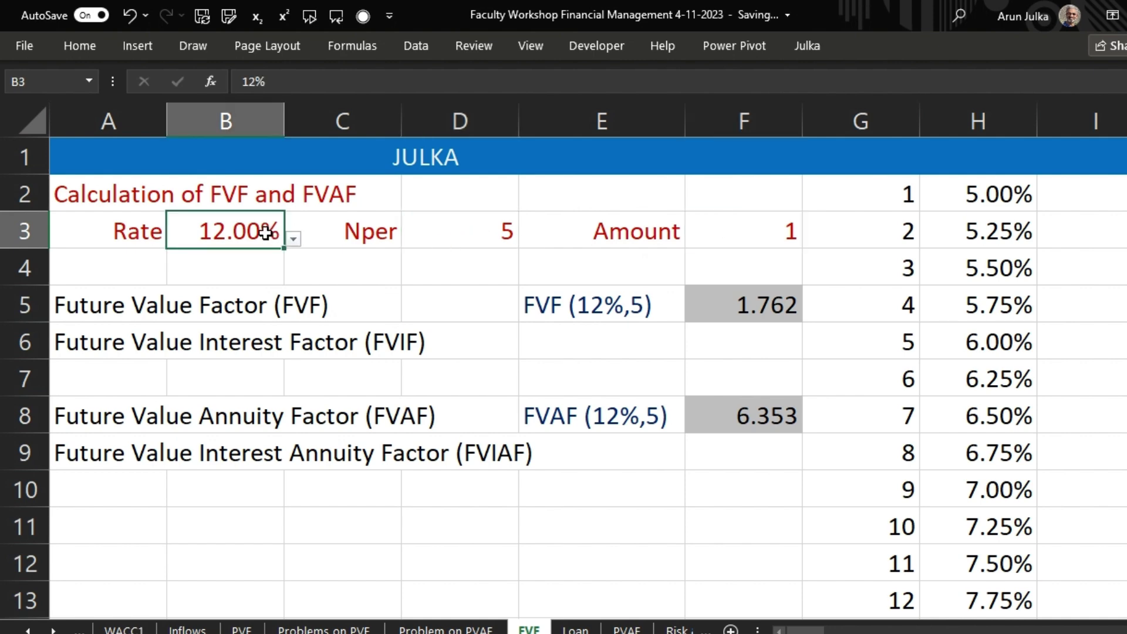
left_click(442, 230)
left_click(760, 312)
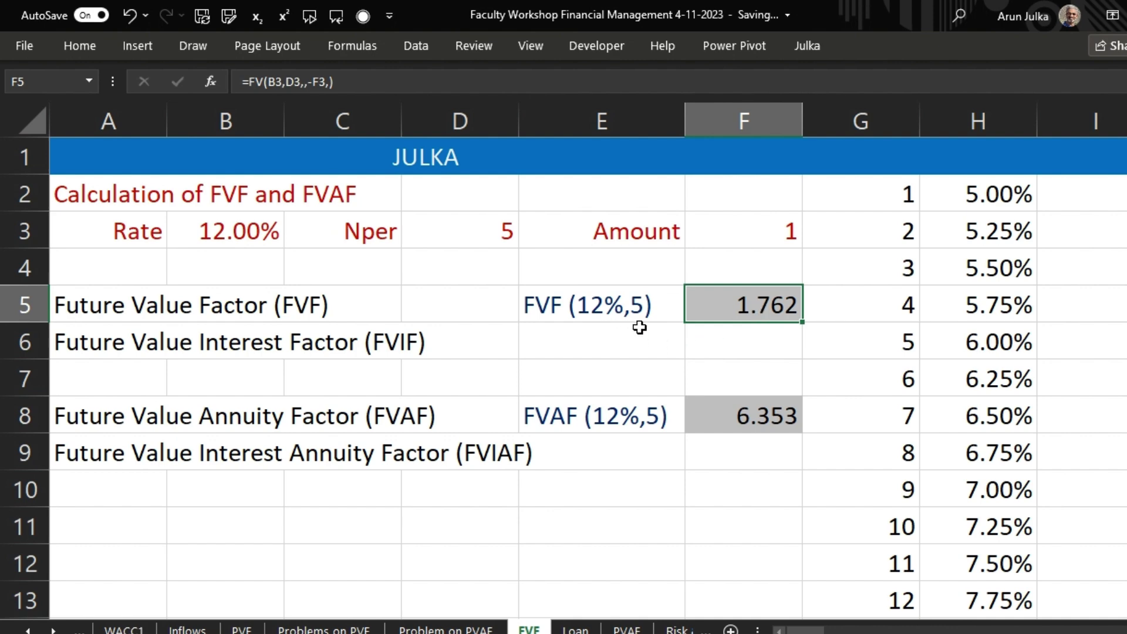
left_click(760, 433)
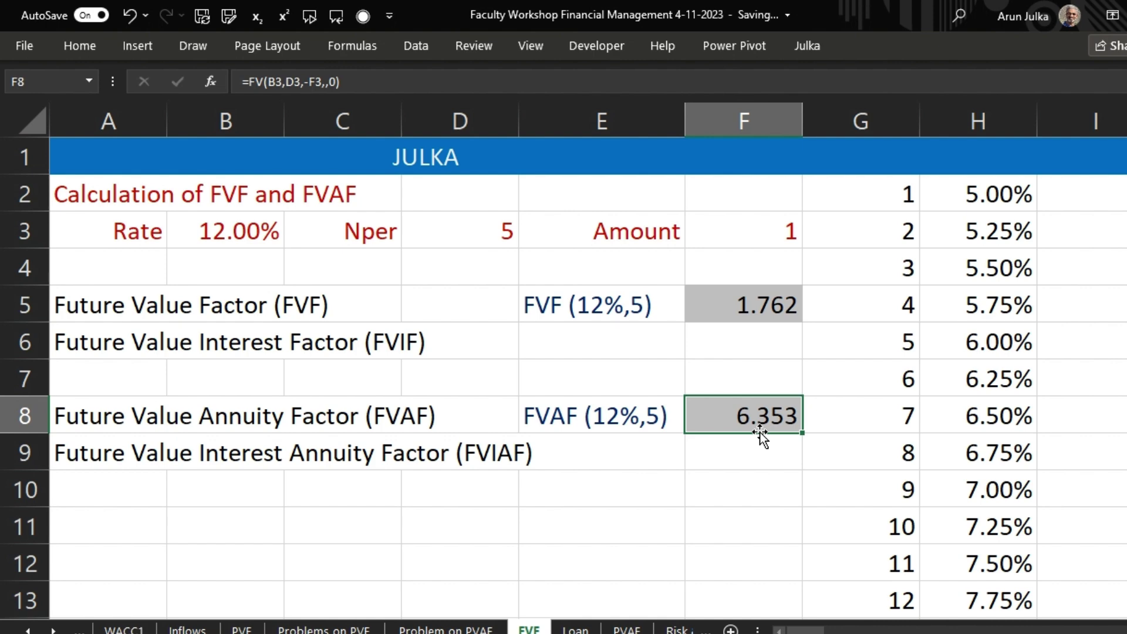
left_click(480, 224)
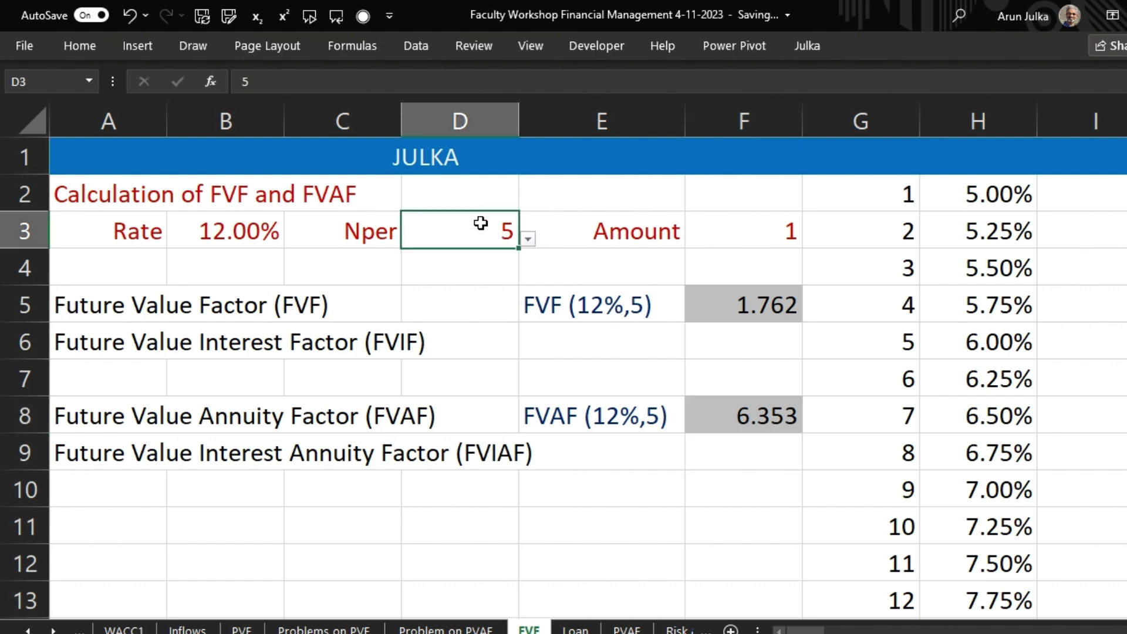
left_click(329, 231)
left_click(246, 236)
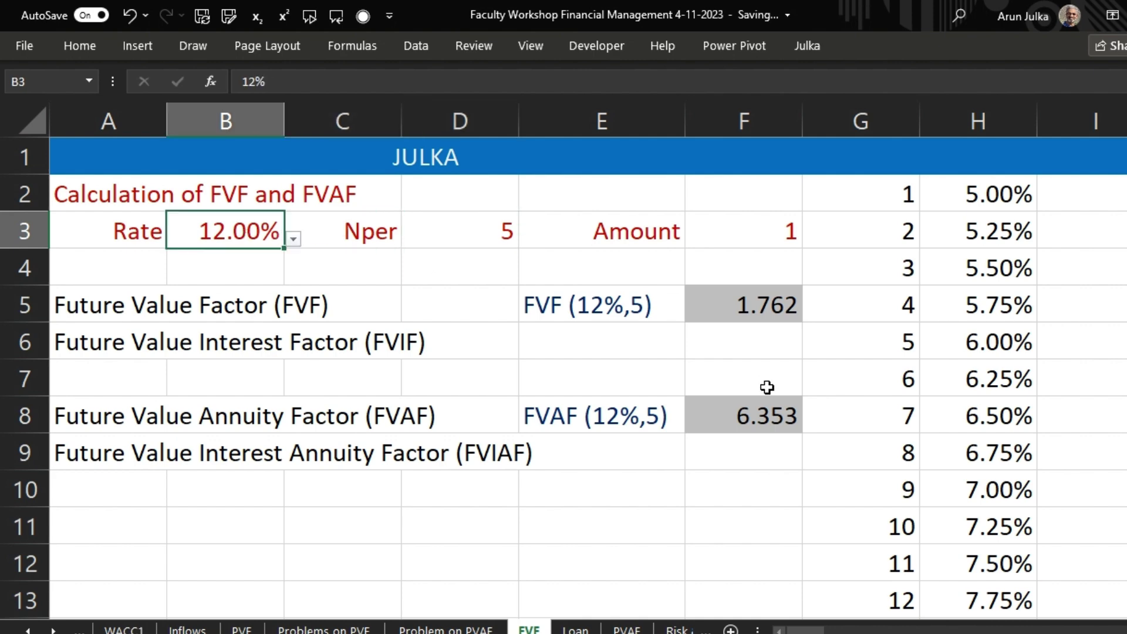
left_click(763, 411)
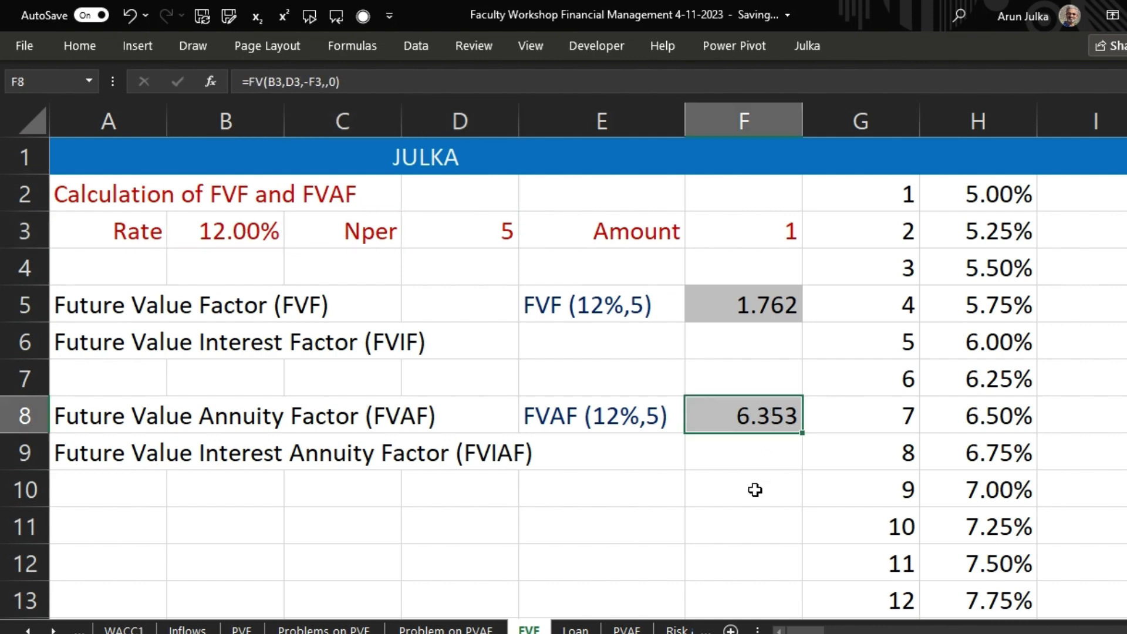